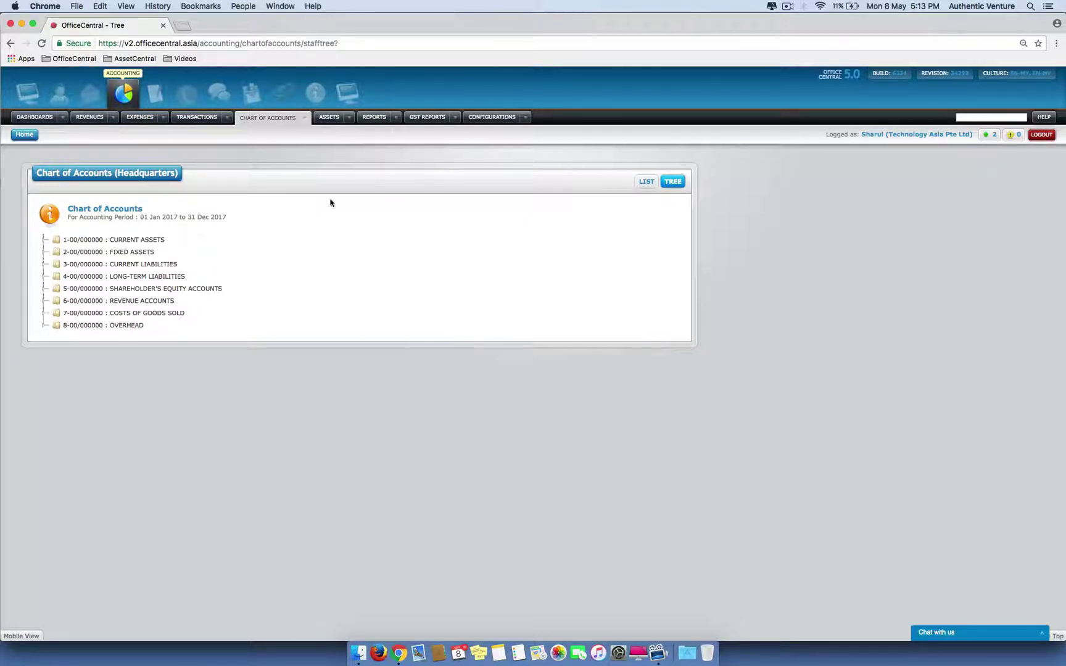
- Open the overall list of received invoices and start issuing a payment for invoice RN0234 from Drone Supplier Sdn. Bhd
click(164, 118)
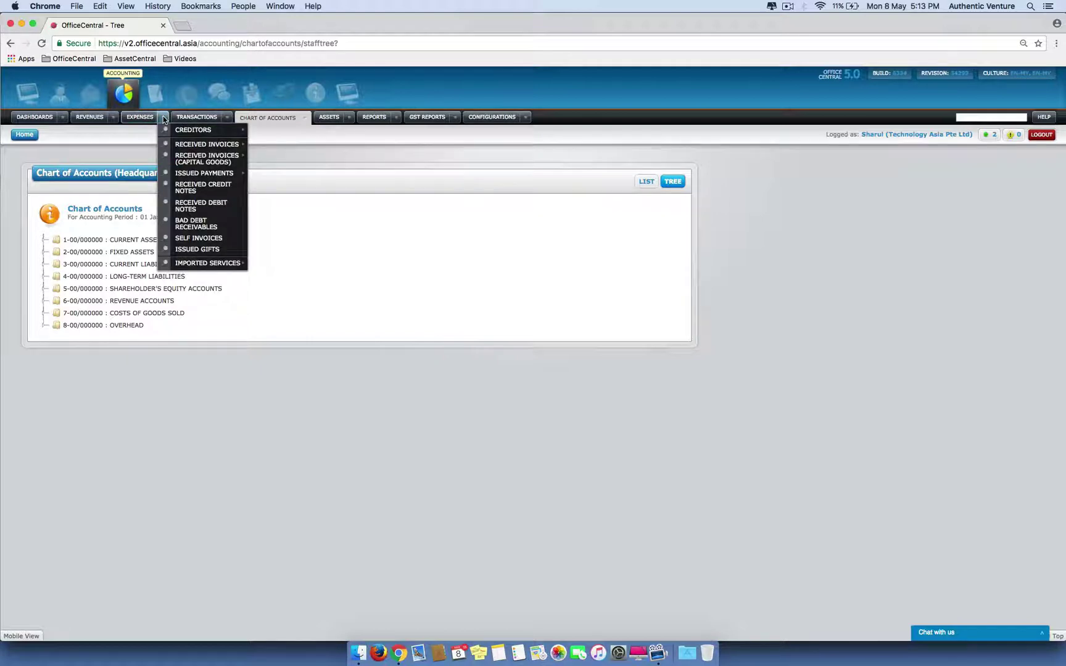
mouse_move(180, 148)
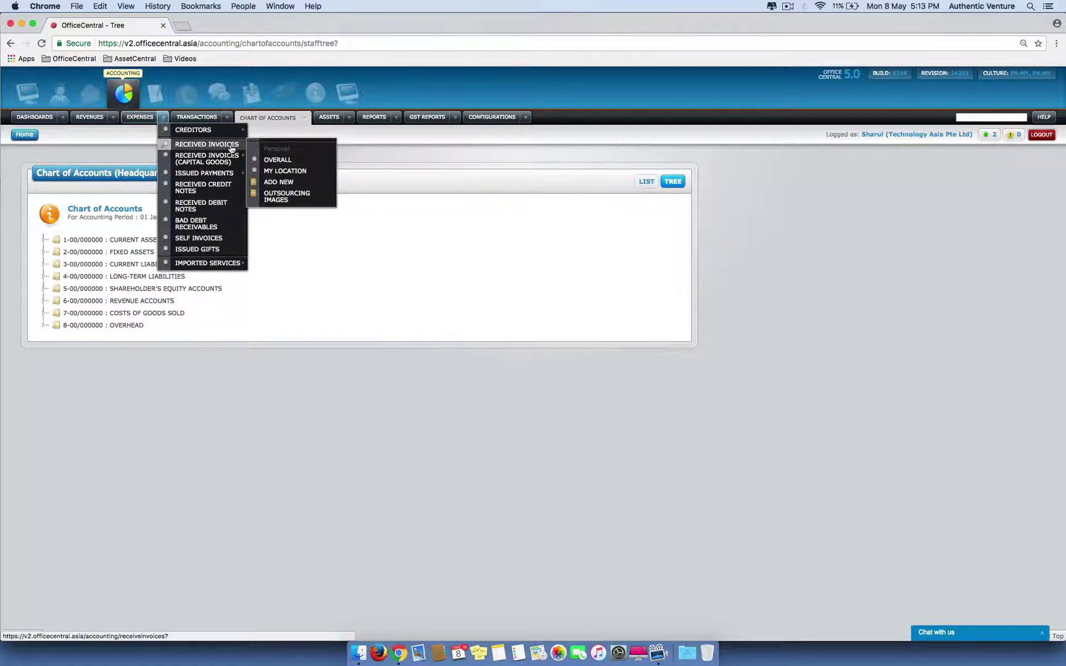
click(275, 161)
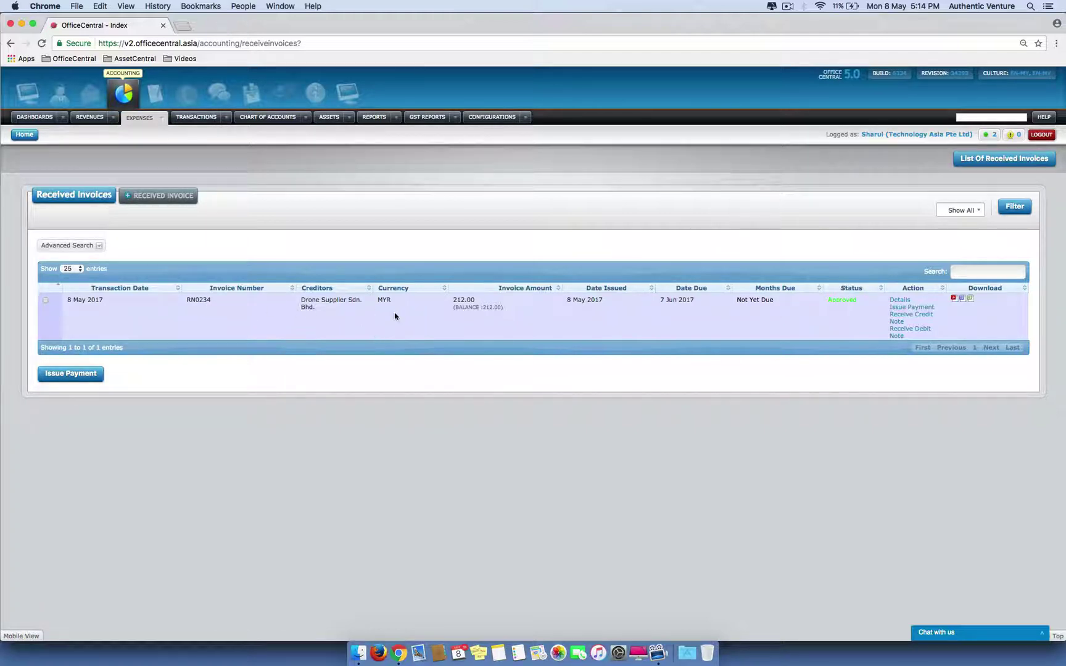
click(912, 307)
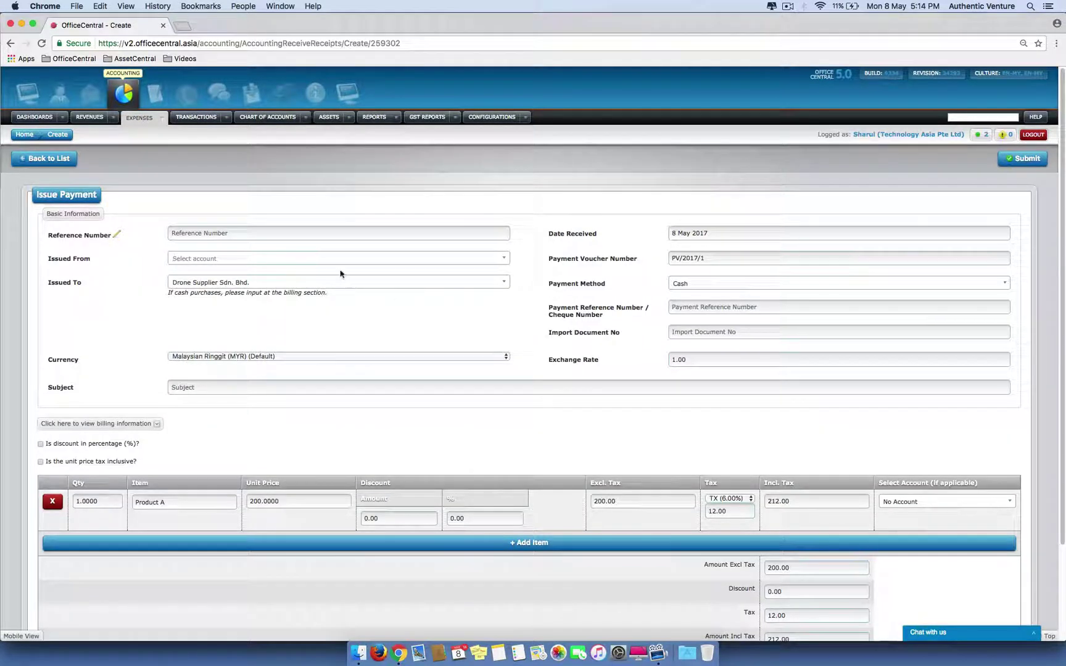
- Enter RN8675 as the payment's reference number and check the date received
click(336, 237)
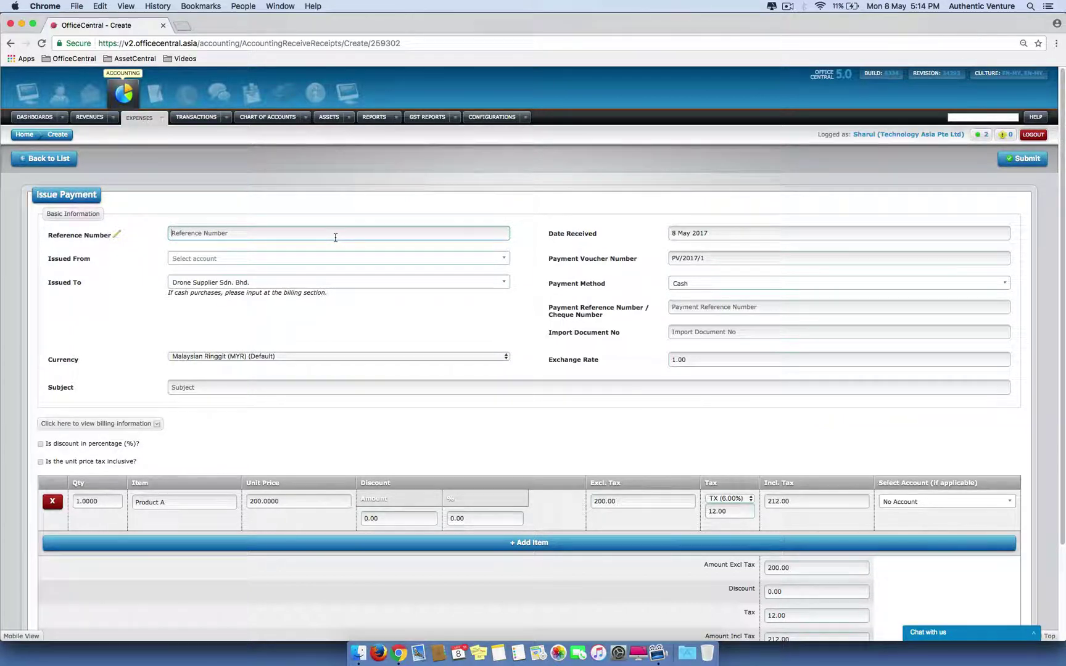
text(R)
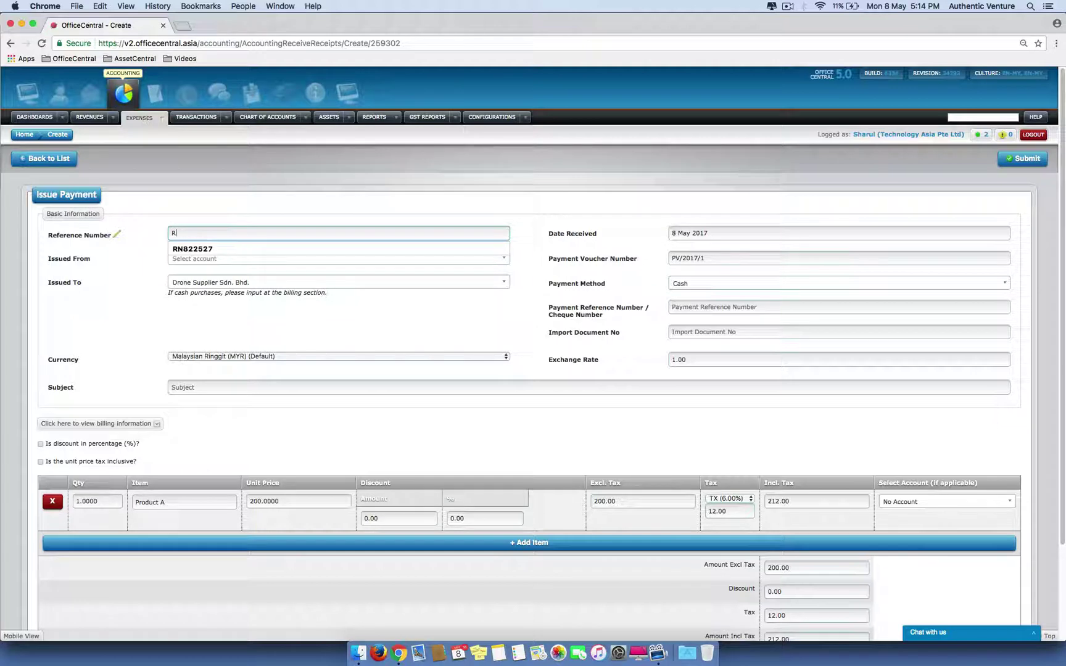
text(N8675)
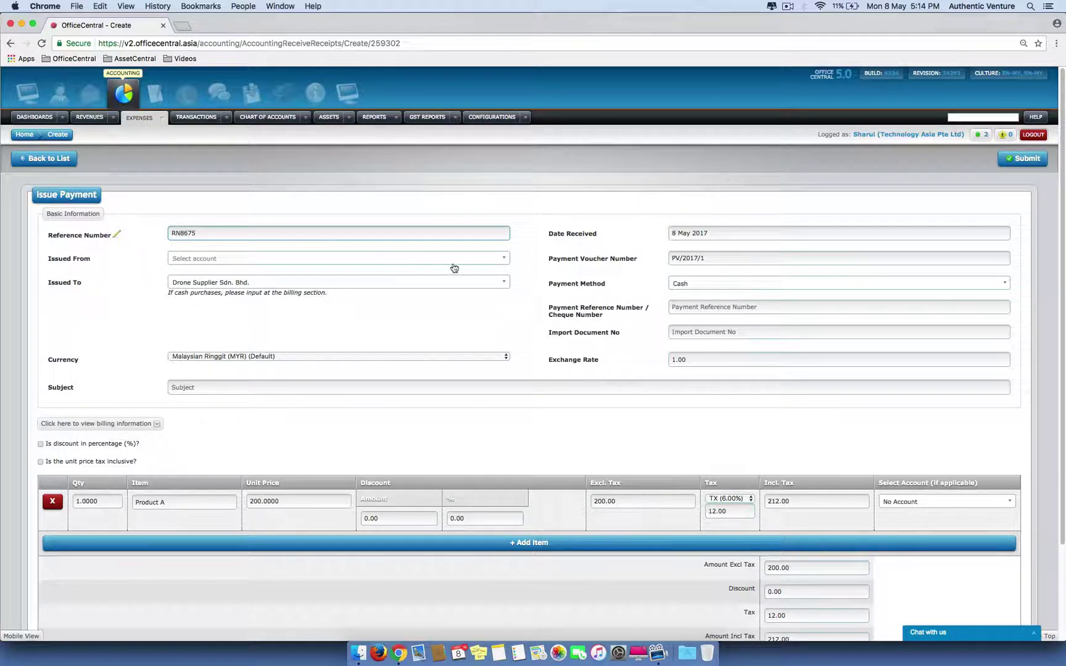
click(734, 234)
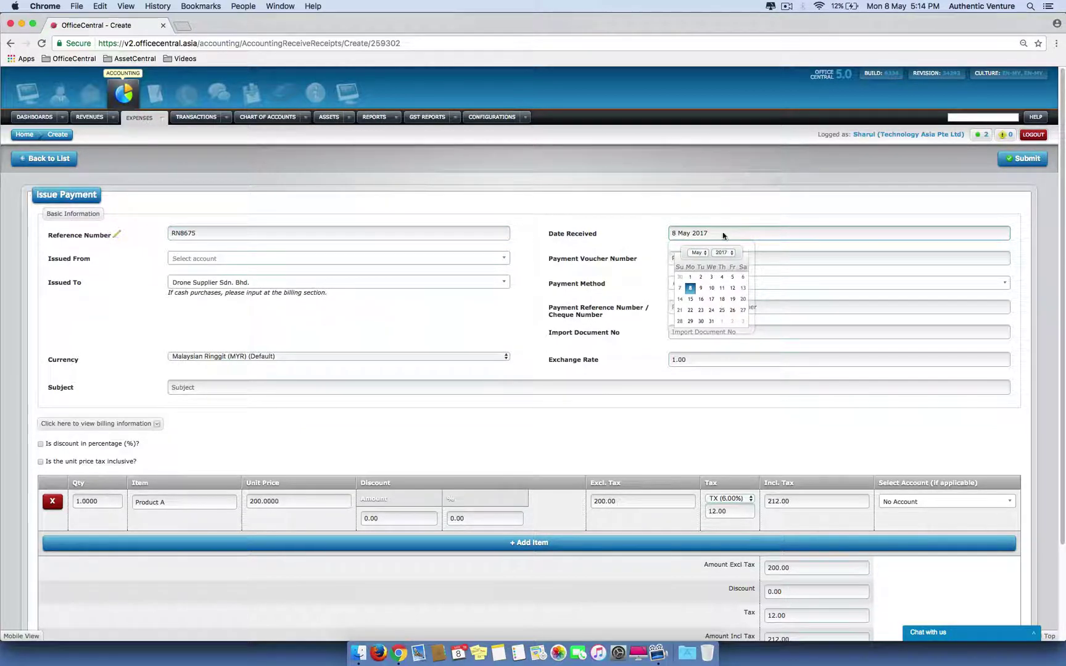
click(726, 223)
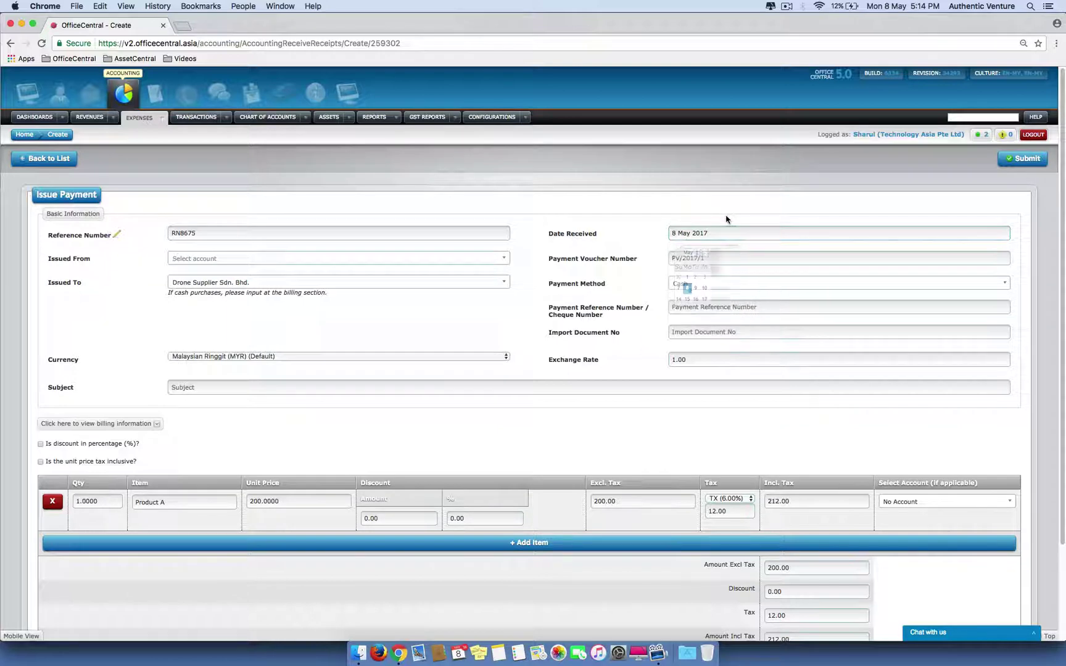
- Find the CIMB BANK account and set it as the account the payment is issued from
click(284, 261)
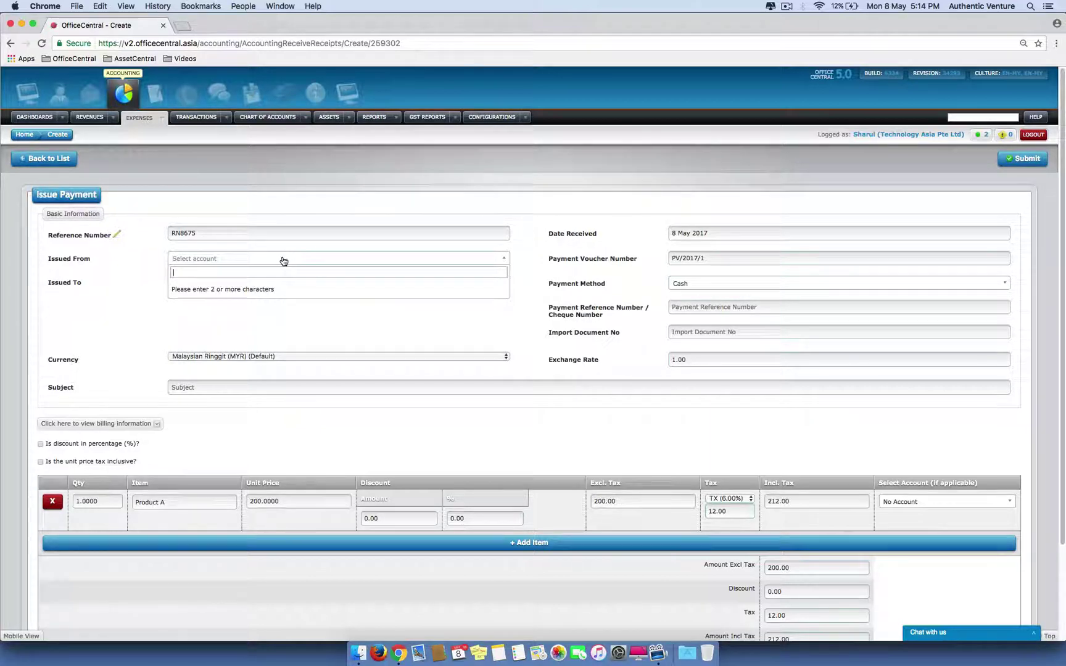
text(cim)
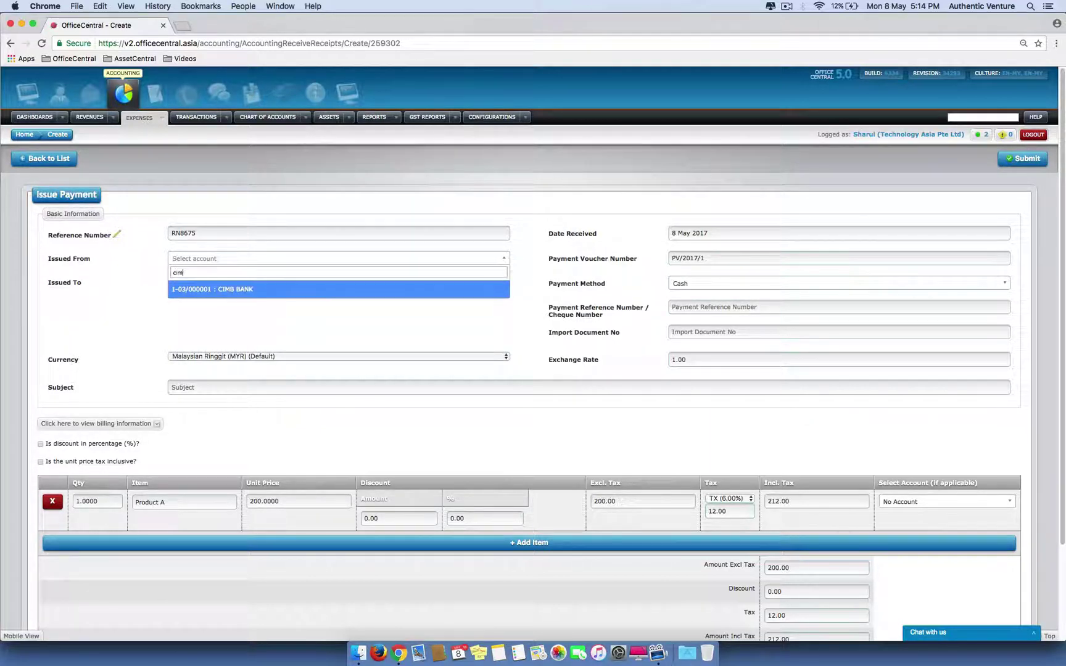
click(283, 290)
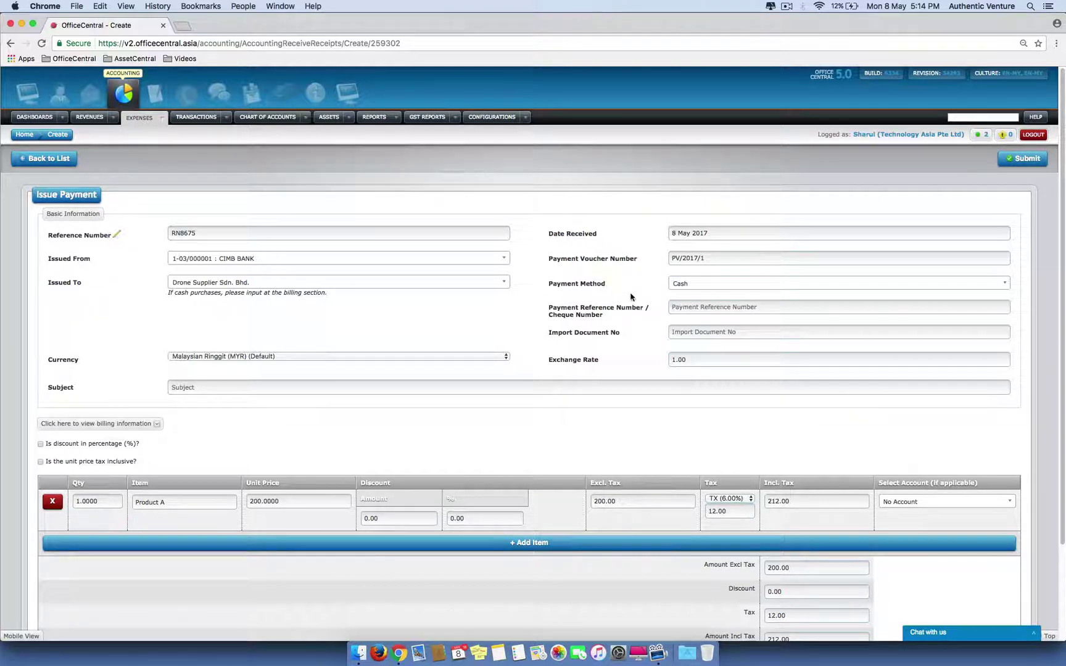
- Set the payment method to Cheque and enter 736382CIMB as the payment reference / cheque number
click(763, 285)
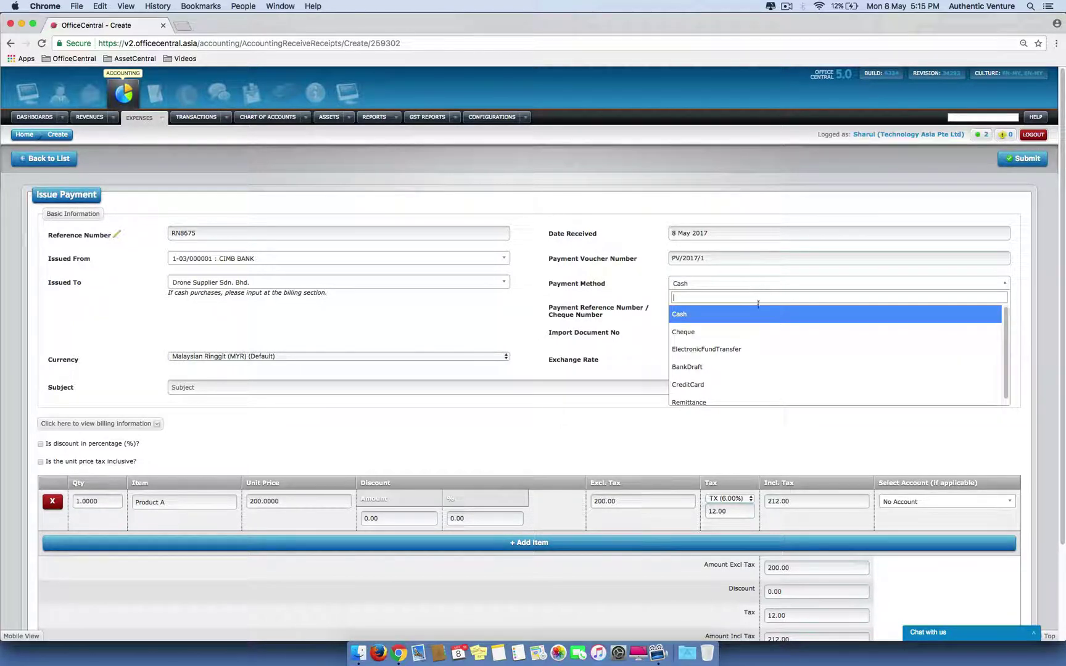
click(746, 336)
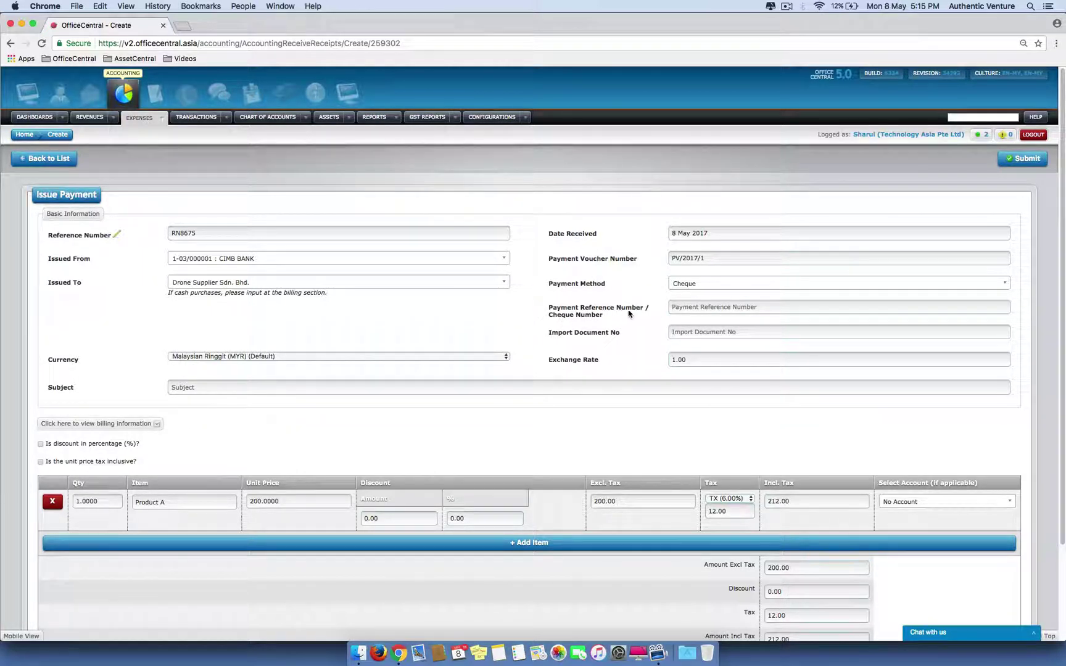
click(678, 309)
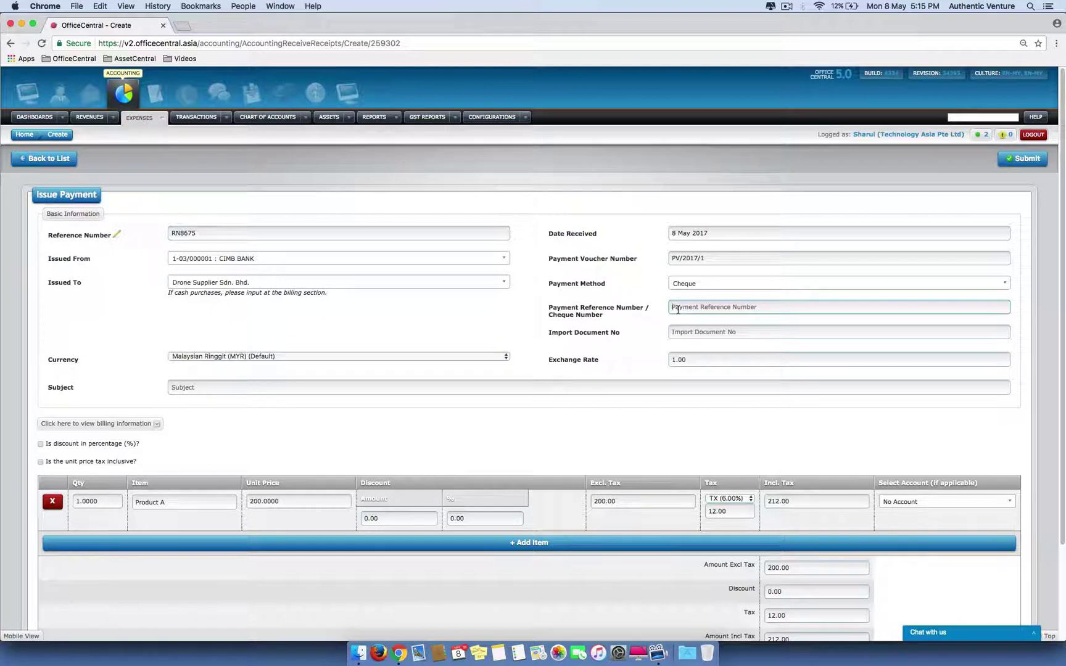
text(736382CIMB)
click(685, 331)
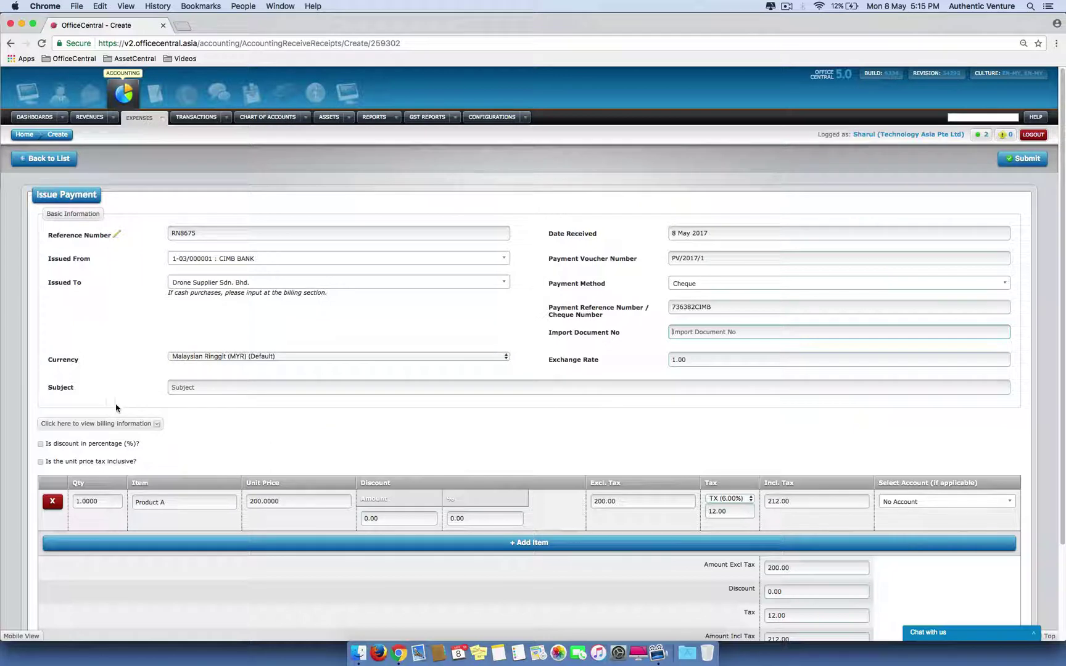
- Enter "Payment to Drone Supplier" as the payment's subject
click(209, 385)
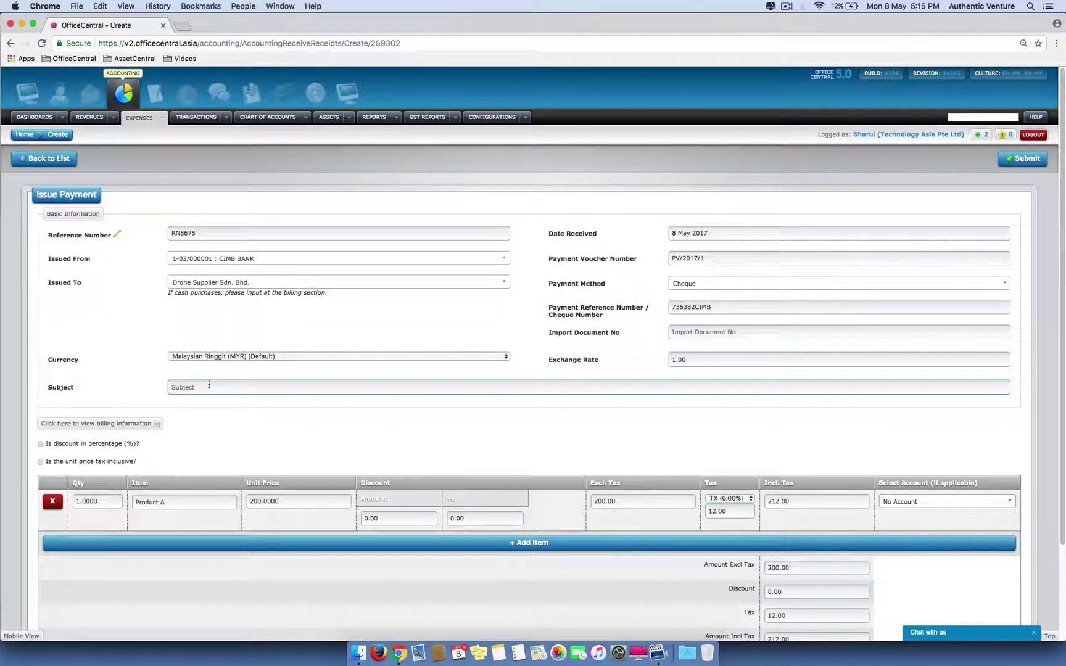
text(Payment )
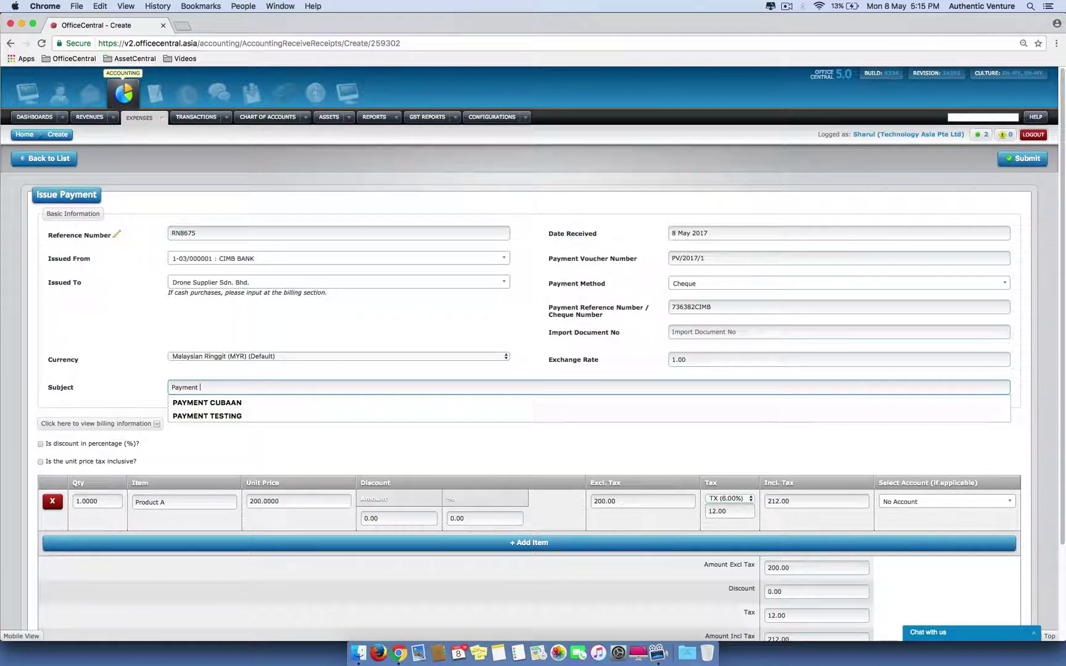
text(to)
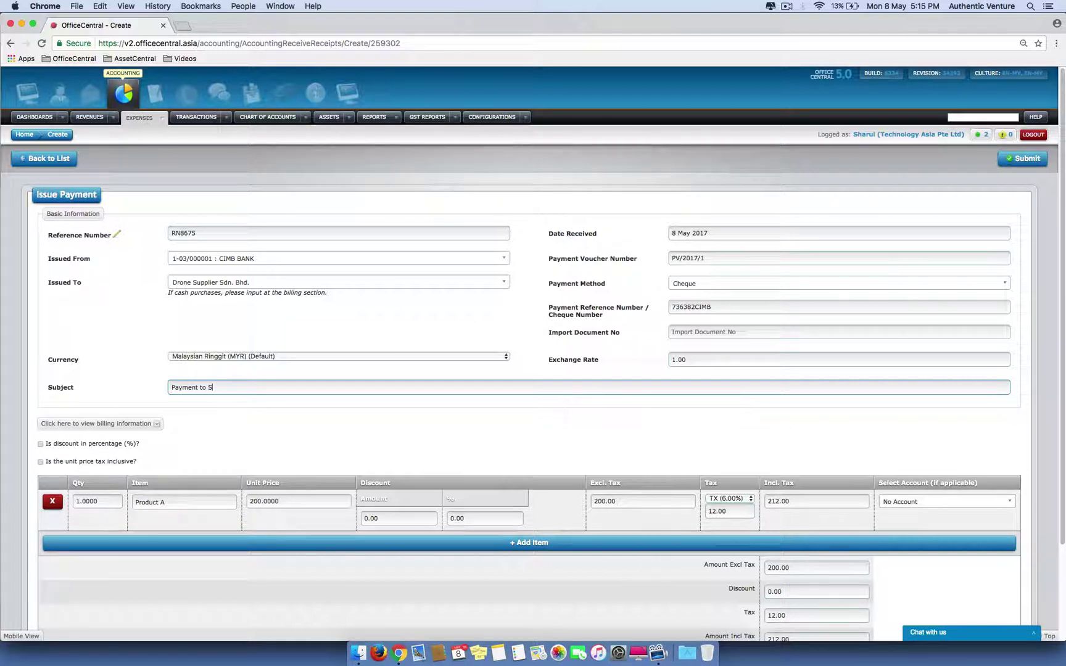
text( Drone Supplier)
- Review the payment's item amounts and the connected invoice, and submit the payment
scroll(264, 440, down, 4)
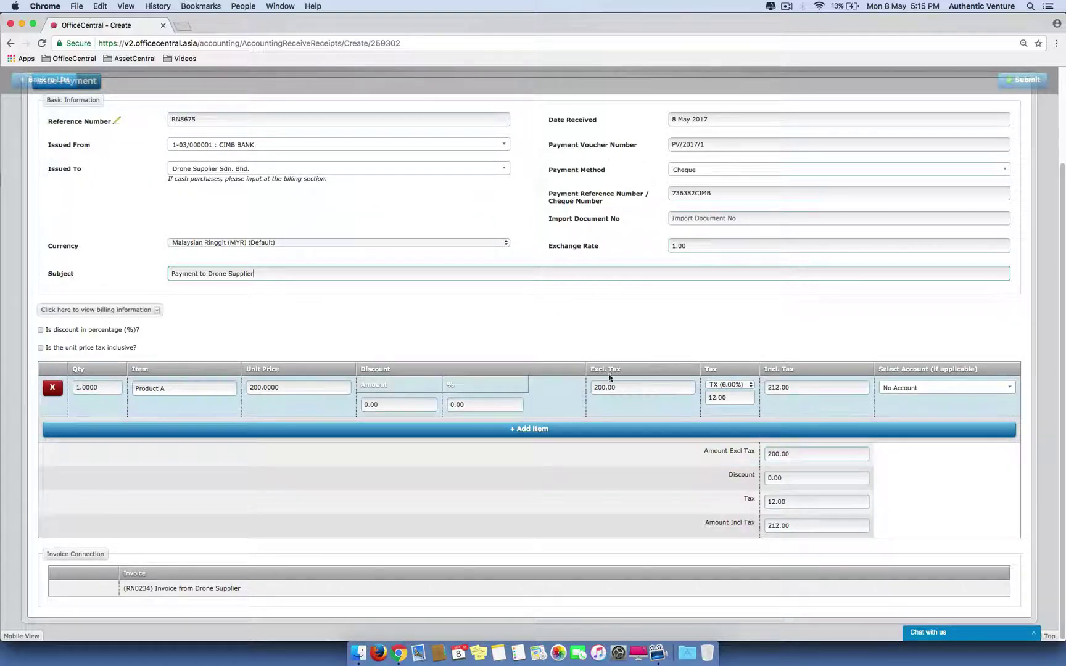
scroll(510, 262, up, 1)
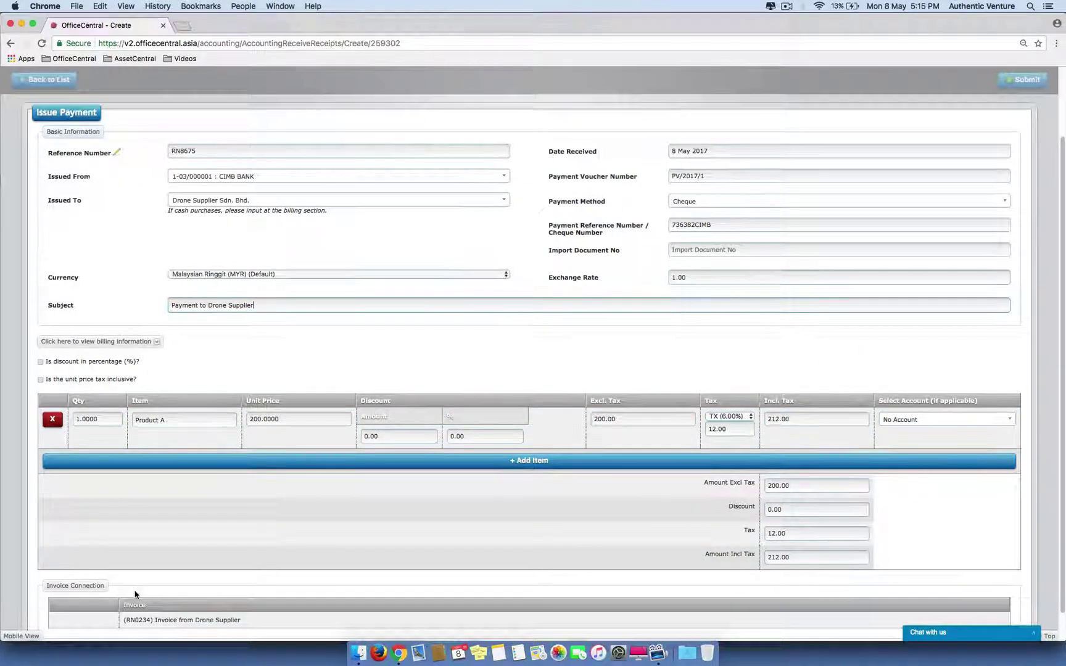
scroll(139, 597, down, 1)
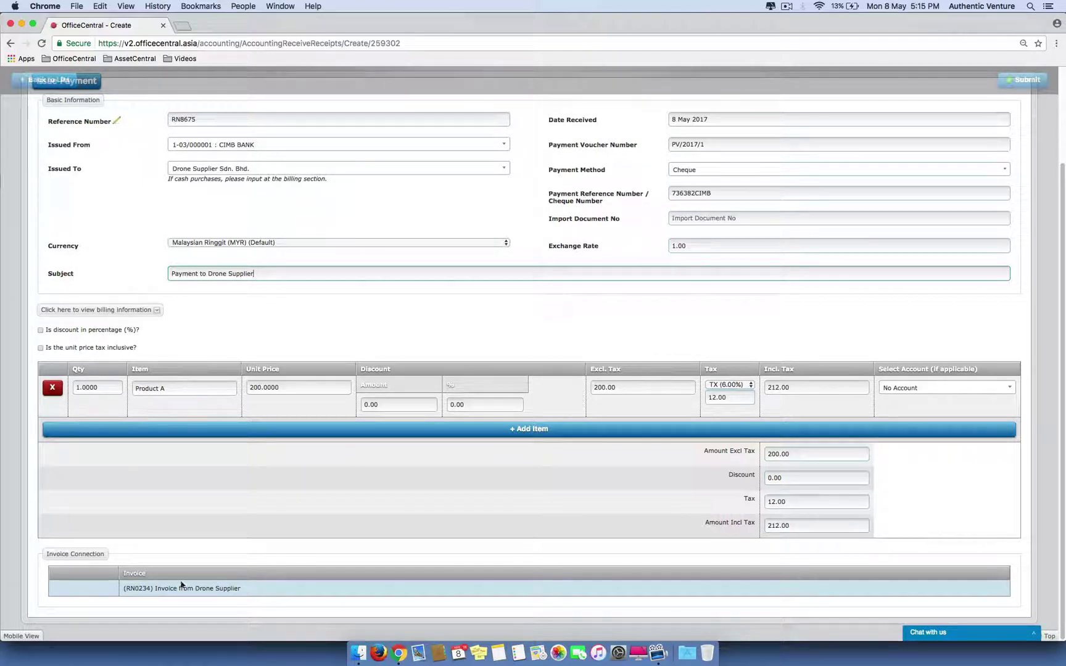
drag(124, 589, 208, 592)
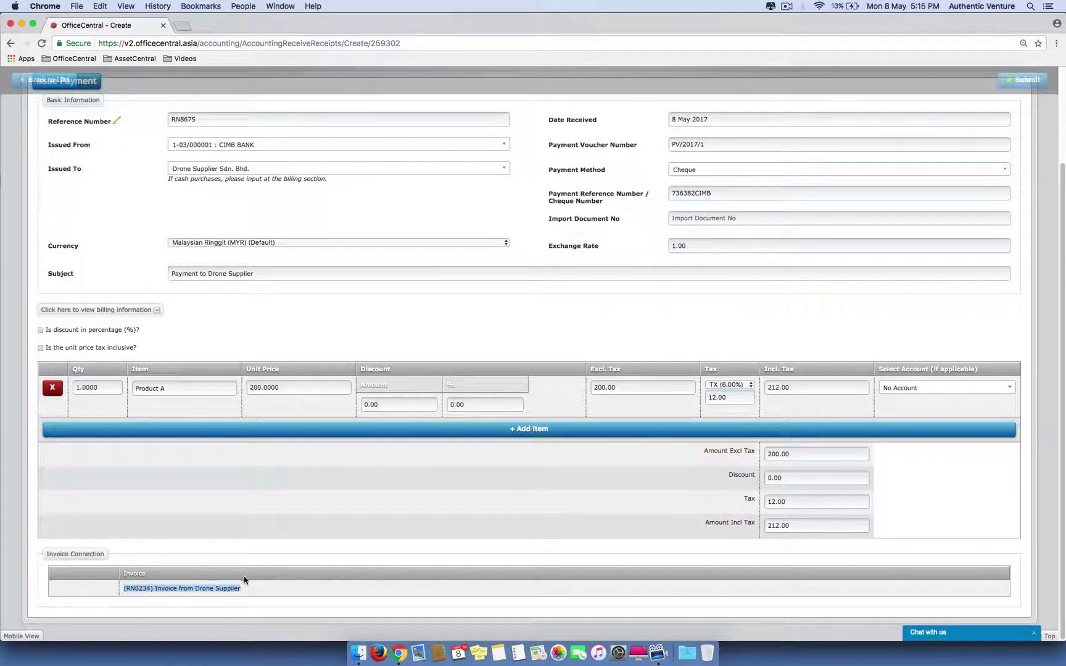
scroll(740, 277, up, 5)
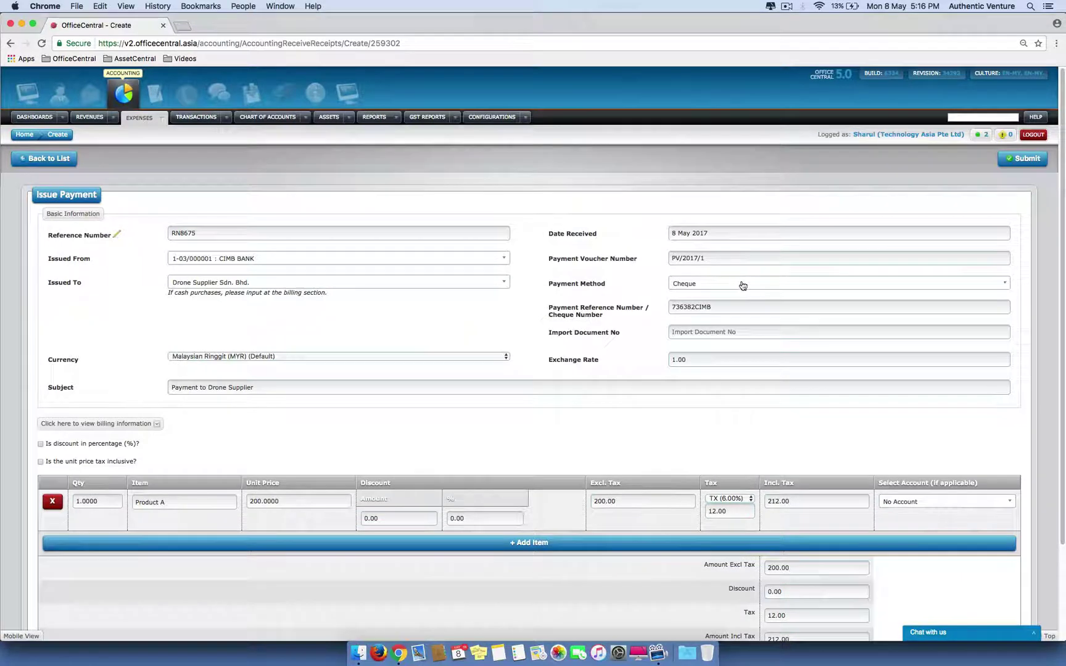
click(1022, 160)
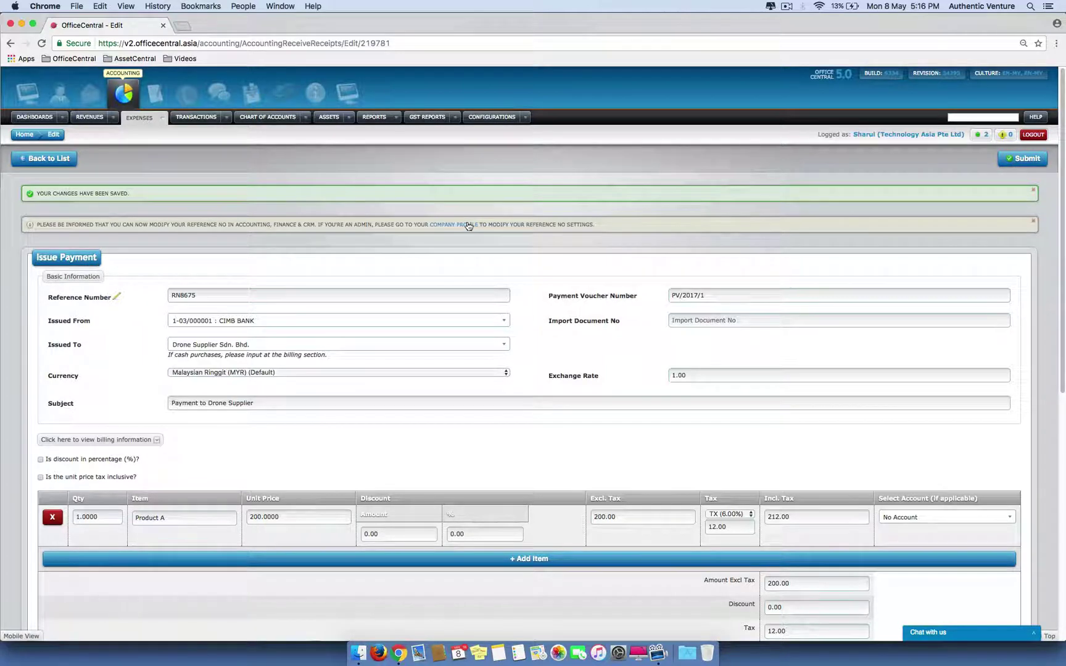
- Review the saved payment's transaction details and payment information, and submit it again
scroll(474, 254, down, 1)
scroll(474, 255, down, 10)
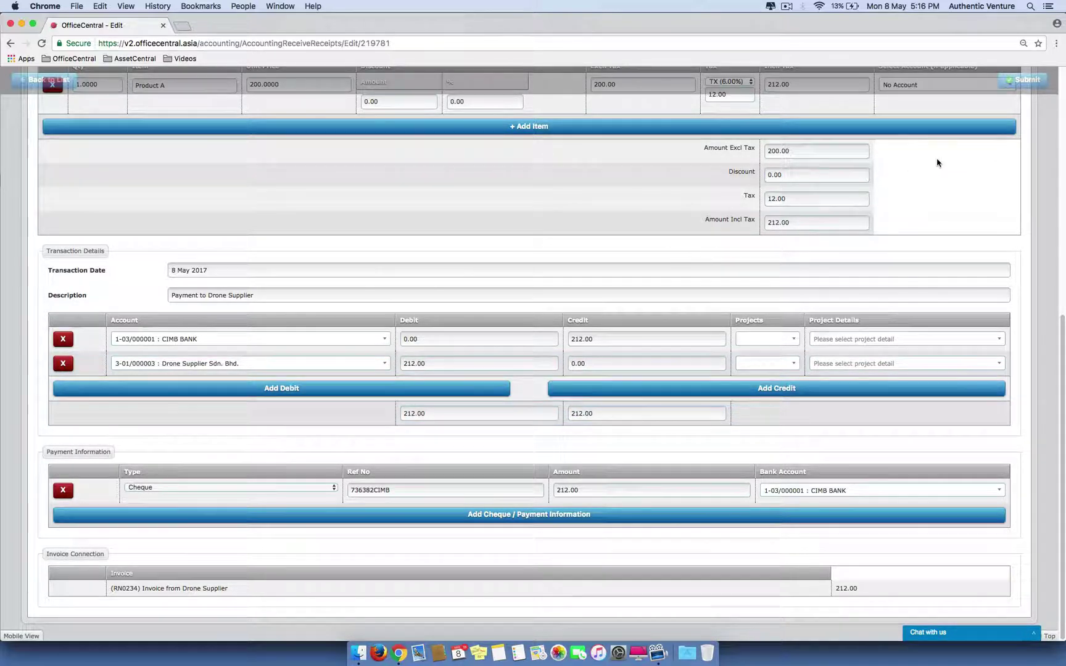
click(1023, 80)
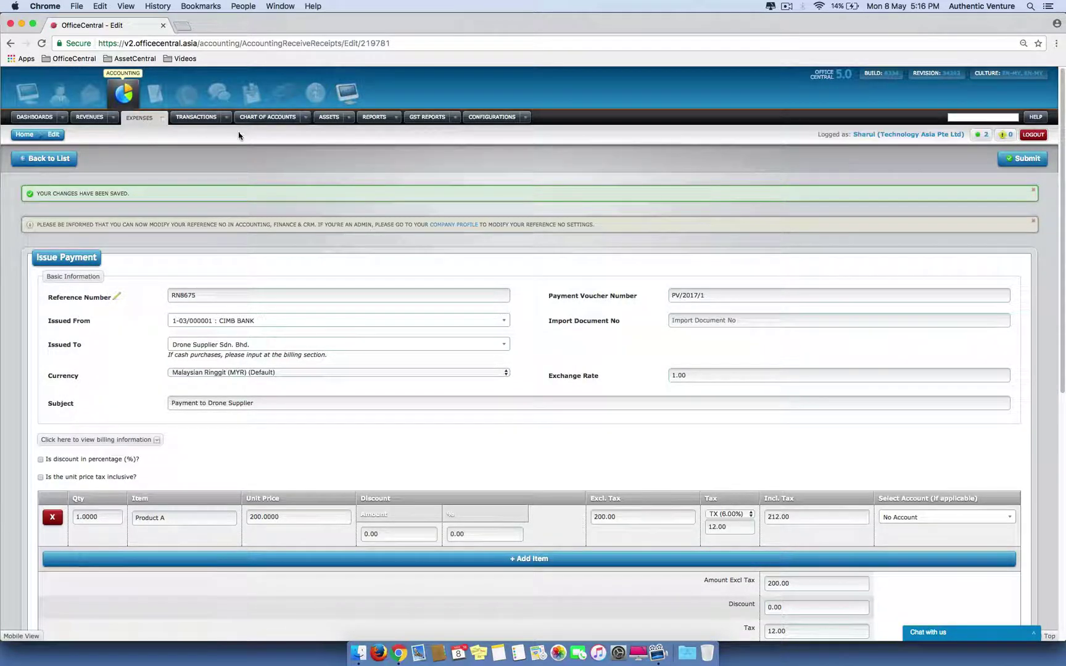
- Open the transactions for my location and approve the pending "Payment to Drone Supplier" transaction
click(228, 117)
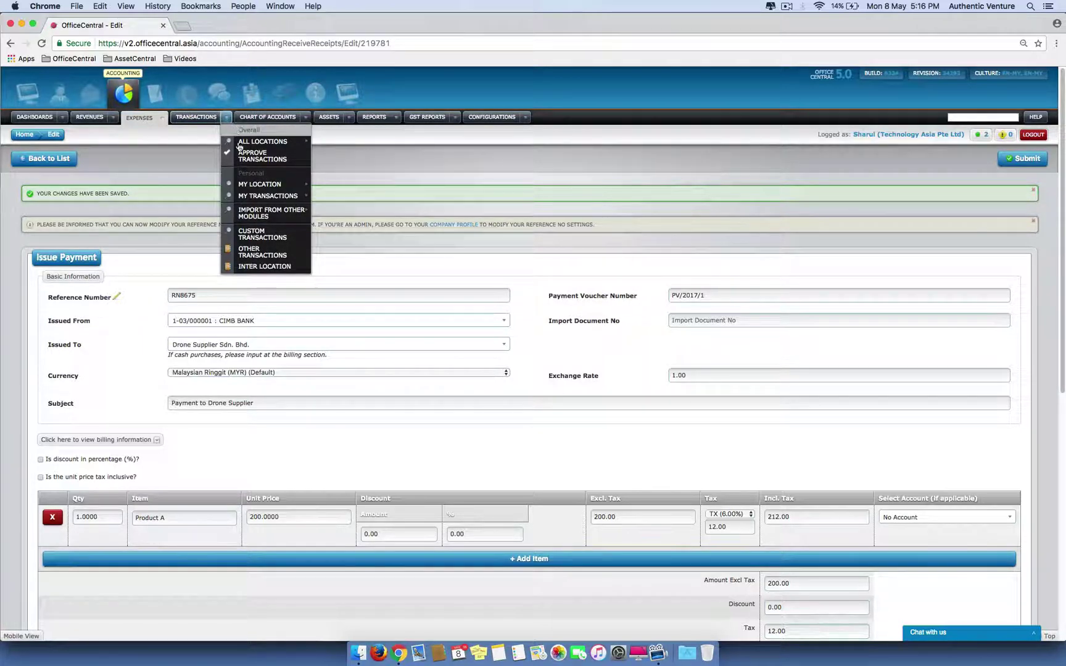
click(251, 184)
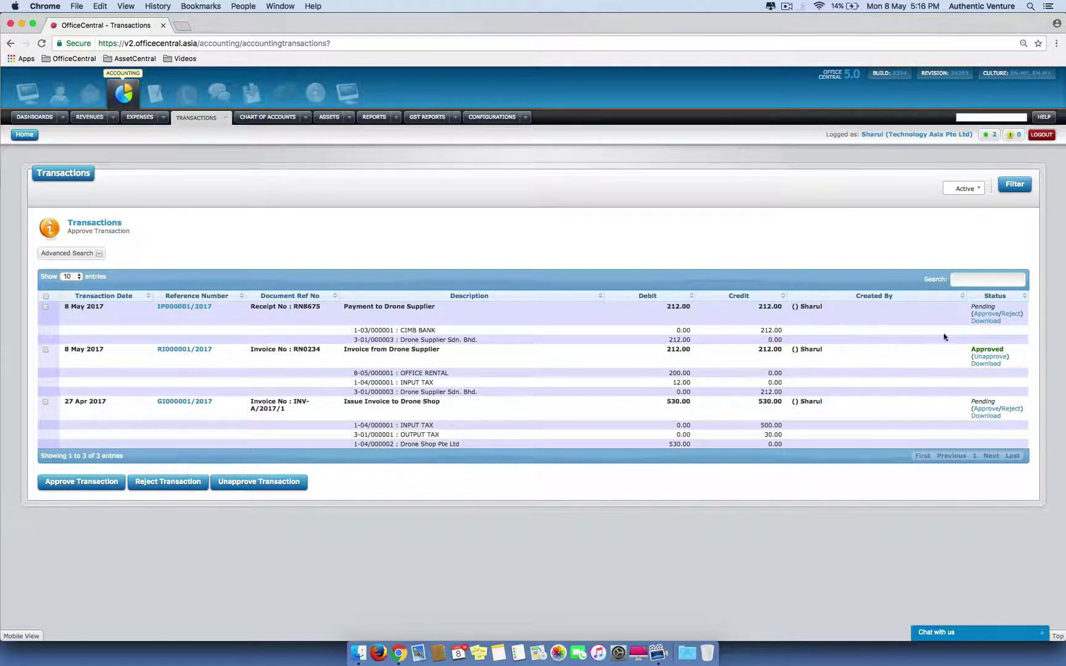
click(982, 317)
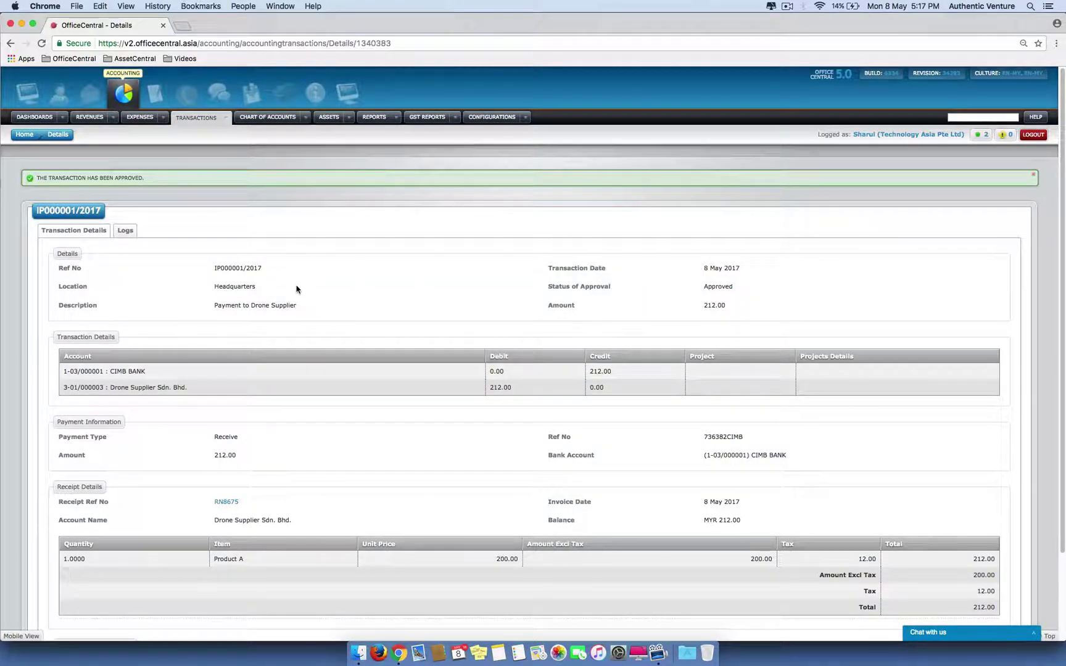
- Return to the overall list of received invoices to check the paid invoice
click(165, 118)
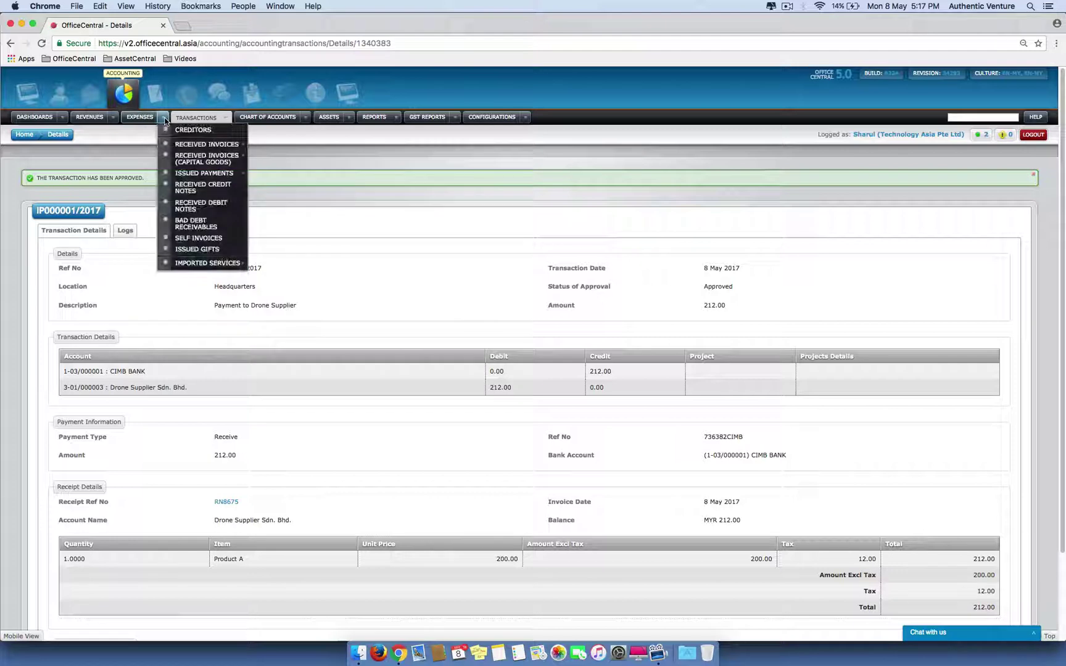
mouse_move(203, 145)
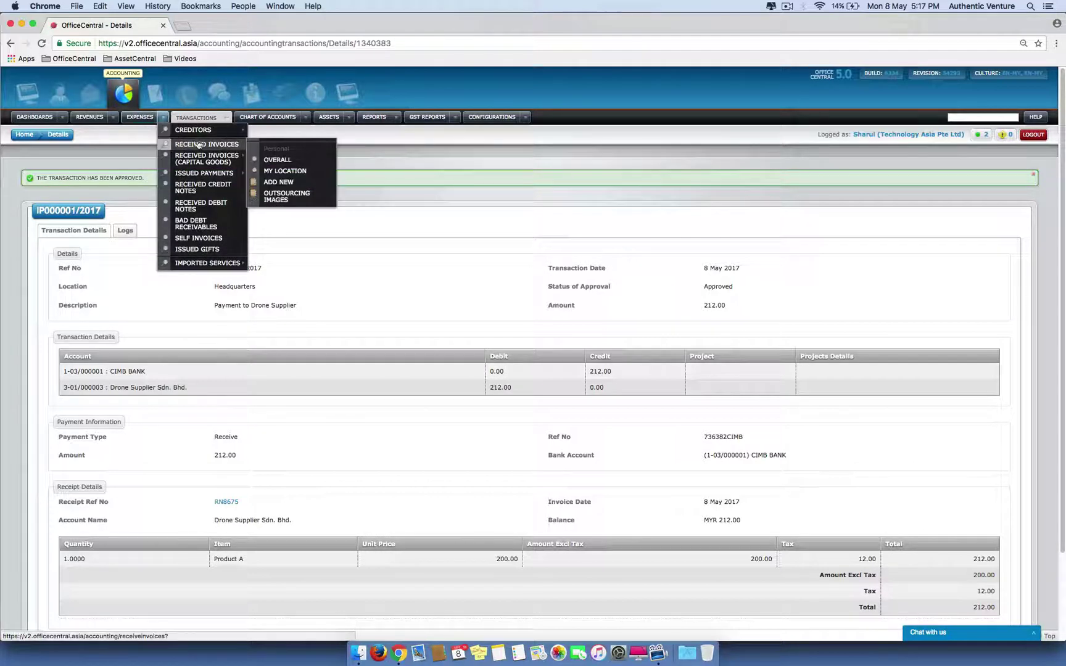
click(265, 161)
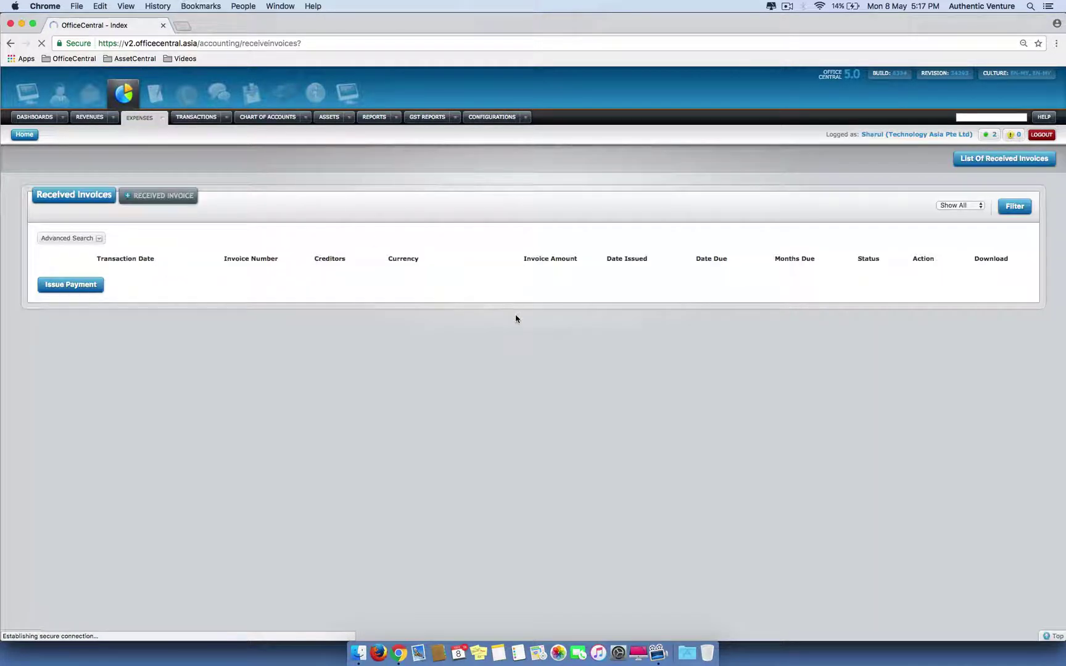